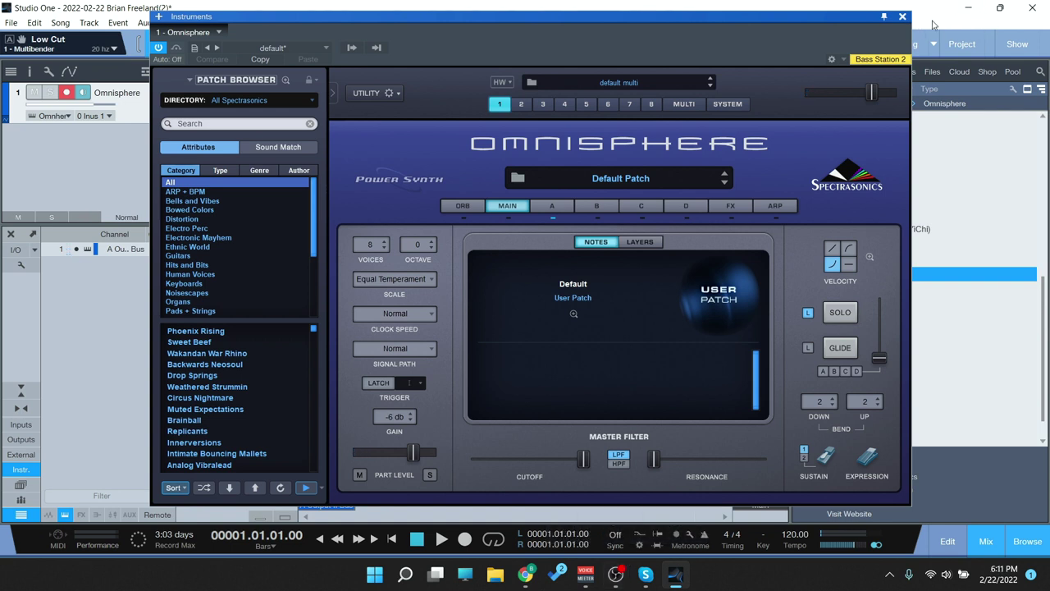
Open the Multibender insert on the Omnisphere channel and lower both band splitter frequencies, with the second at 140 Hz
{"action": "left_click", "coordinate": [902, 17]}
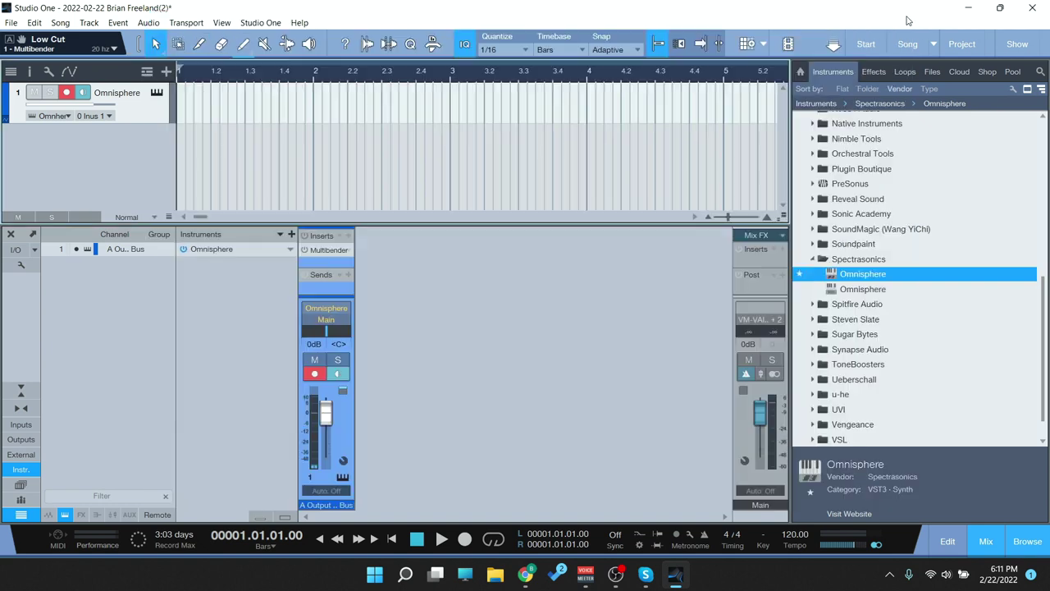
{"action": "left_click", "coordinate": [327, 251]}
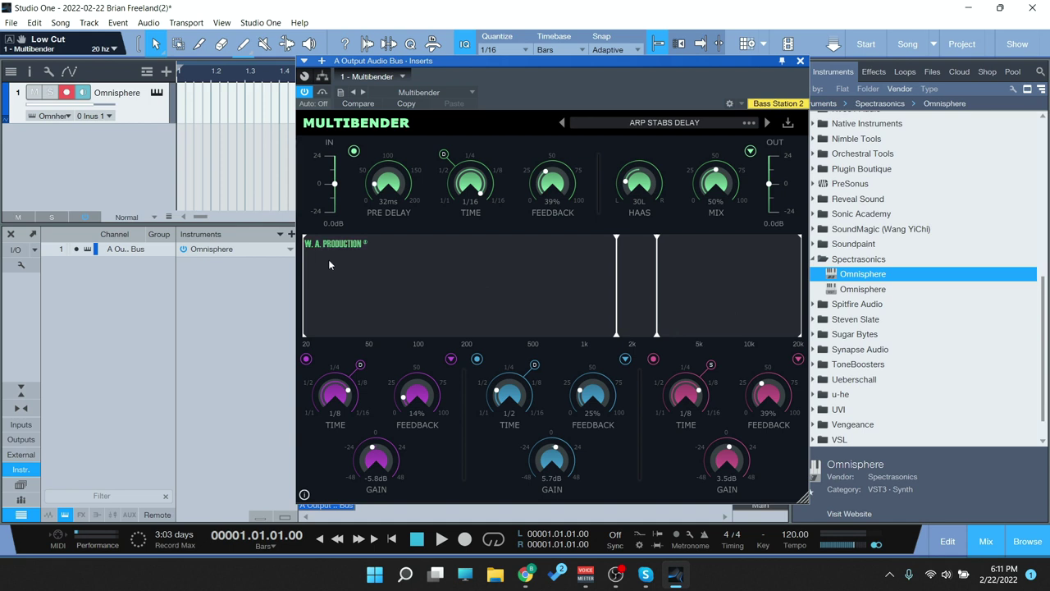
{"action": "left_click_drag", "start_coordinate": [616, 293], "coordinate": [409, 300]}
{"action": "left_click_drag", "start_coordinate": [661, 289], "coordinate": [444, 291]}
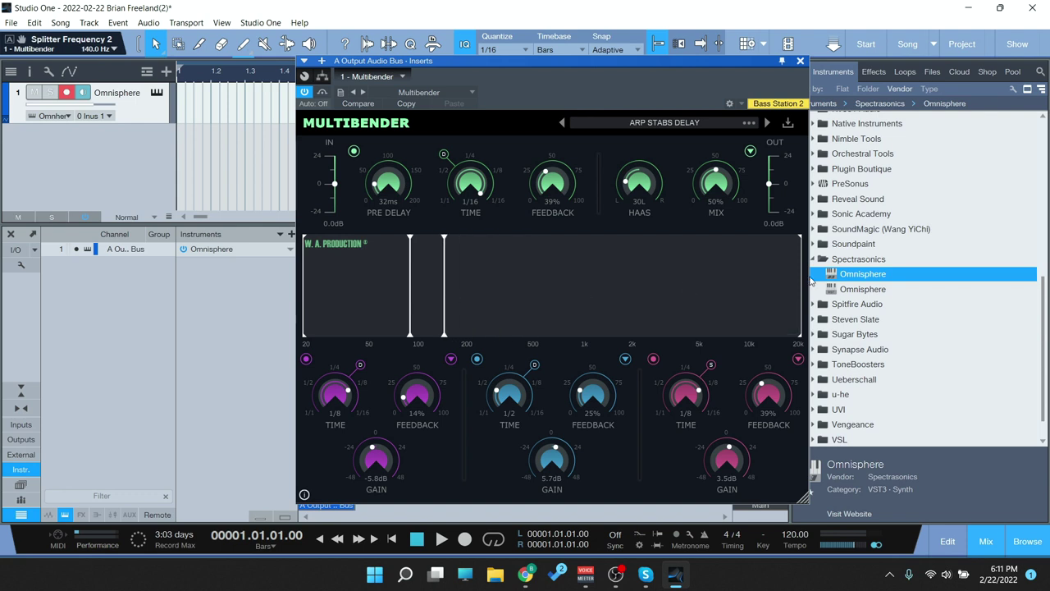
Try the high cut at 289 Hz, reset it to 20 kHz, and raise the low cut to about 1 kHz
{"action": "left_click_drag", "start_coordinate": [798, 281], "coordinate": [493, 313]}
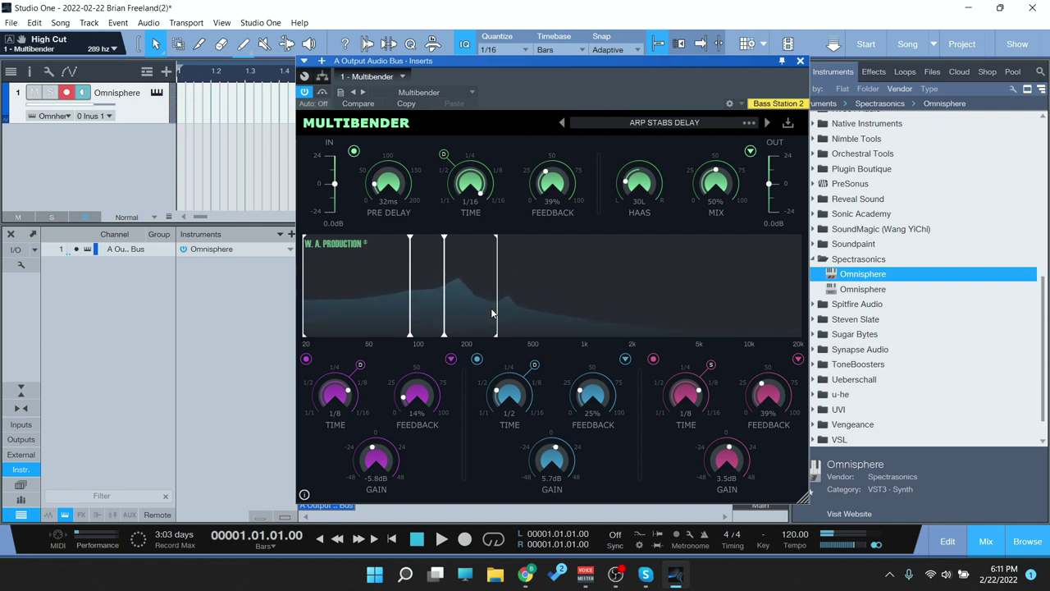
{"action": "double_click", "coordinate": [500, 301]}
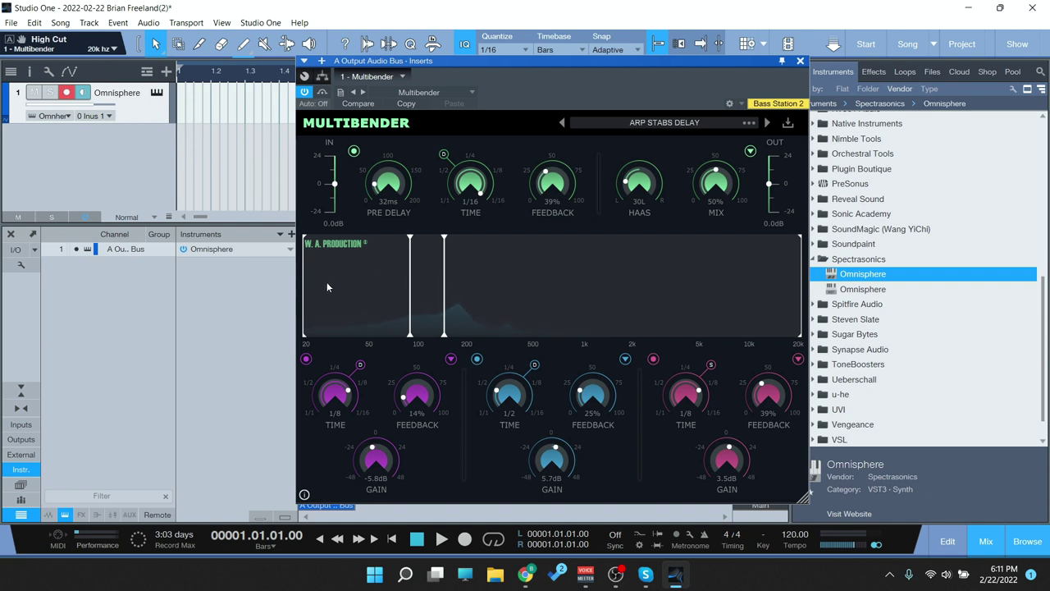
{"action": "left_click_drag", "start_coordinate": [304, 289], "coordinate": [561, 300]}
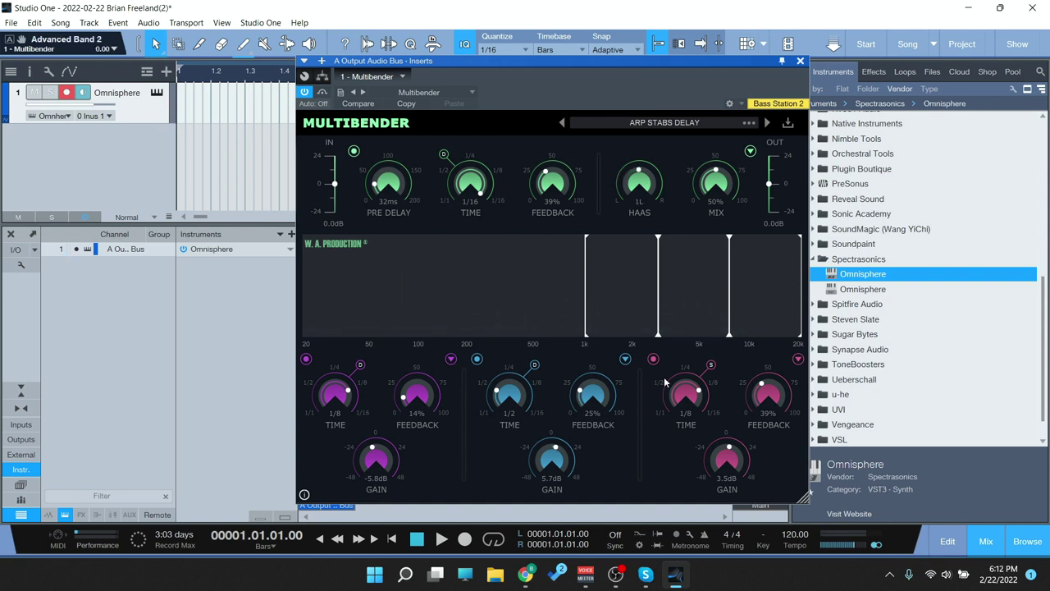
Show the advanced controls of all three bands and set band 2 bitcrush to 46%, band 1 detune to 78% and band 3 saturation to 35%
{"action": "left_click", "coordinate": [450, 359]}
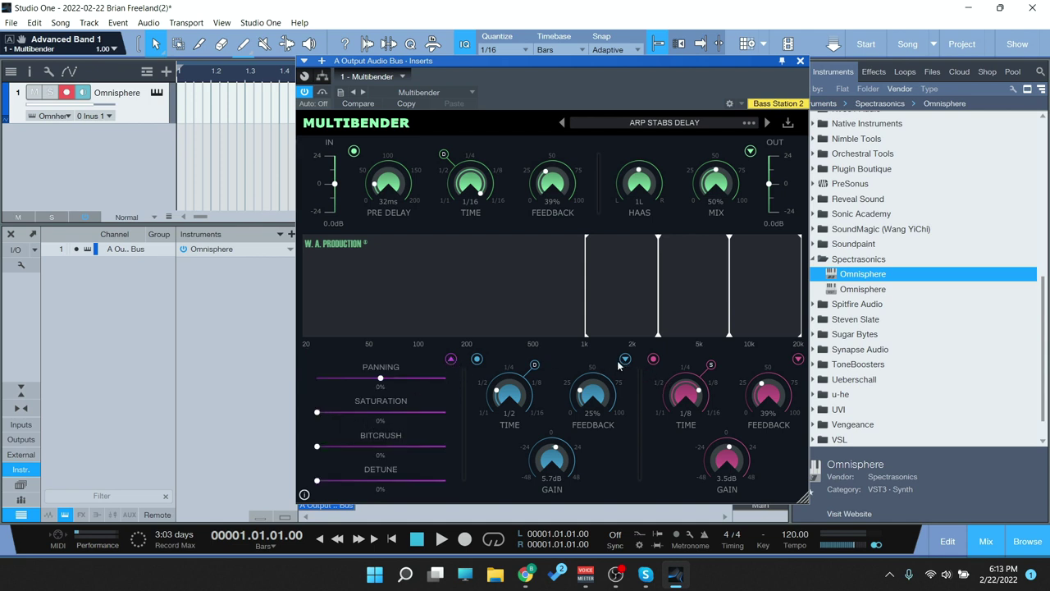
{"action": "left_click", "coordinate": [625, 359]}
{"action": "left_click", "coordinate": [797, 360]}
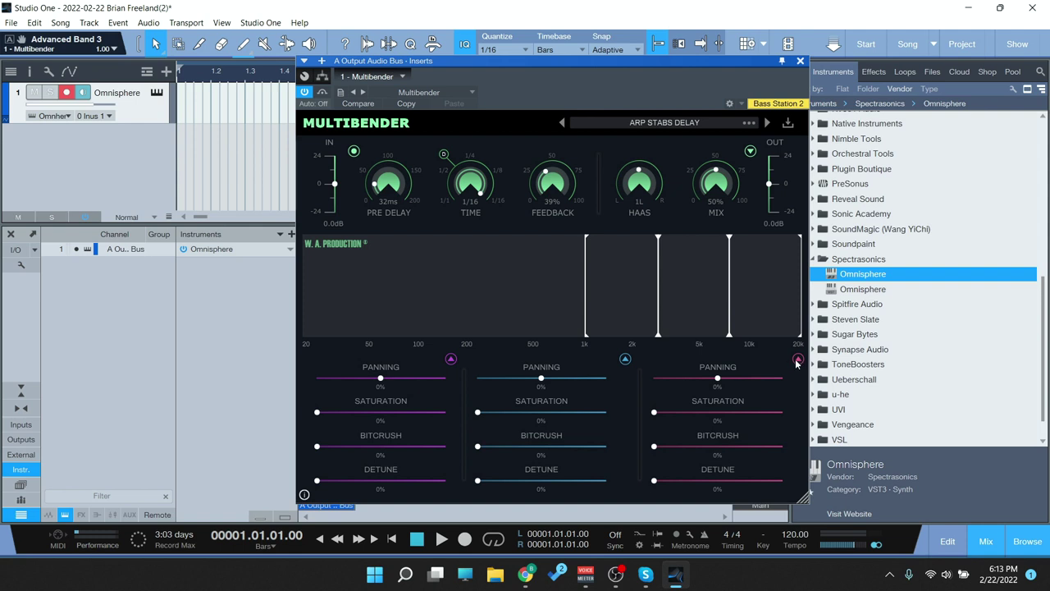
{"action": "left_click_drag", "start_coordinate": [478, 448], "coordinate": [529, 453]}
{"action": "left_click_drag", "start_coordinate": [322, 485], "coordinate": [419, 490]}
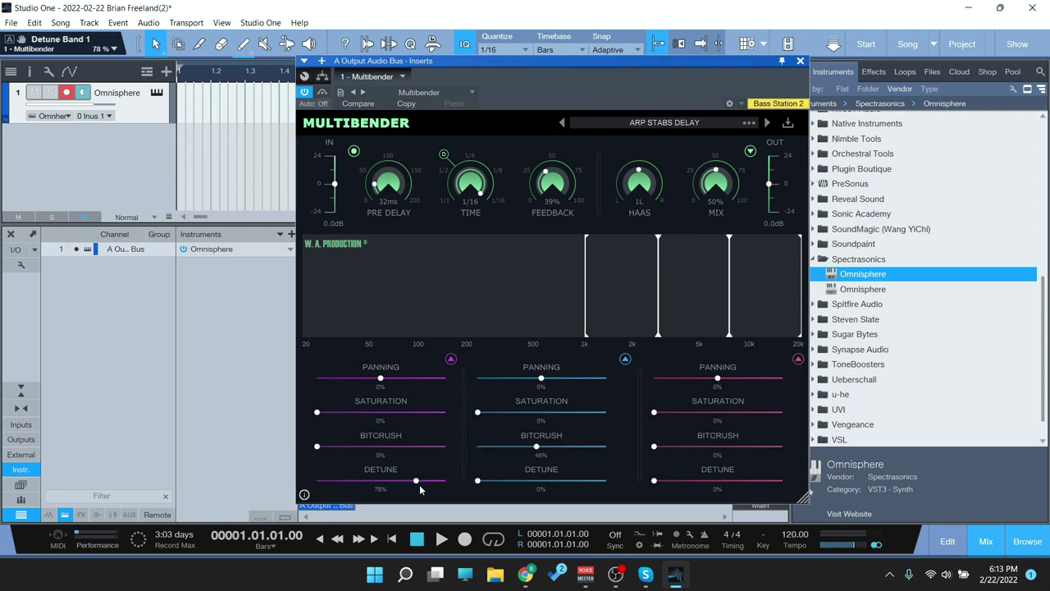
{"action": "left_click_drag", "start_coordinate": [654, 413], "coordinate": [697, 414]}
Set the low cut to 74 Hz, the first splitter frequency to 439 Hz and the second to 2616 Hz
{"action": "left_click_drag", "start_coordinate": [584, 286], "coordinate": [399, 287]}
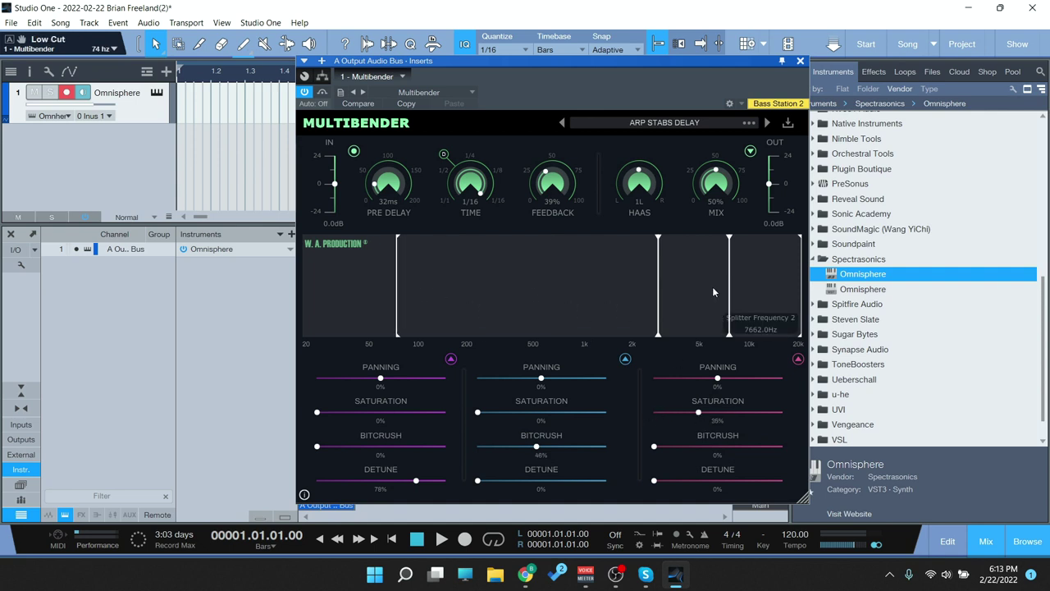
{"action": "left_click_drag", "start_coordinate": [658, 286], "coordinate": [526, 299]}
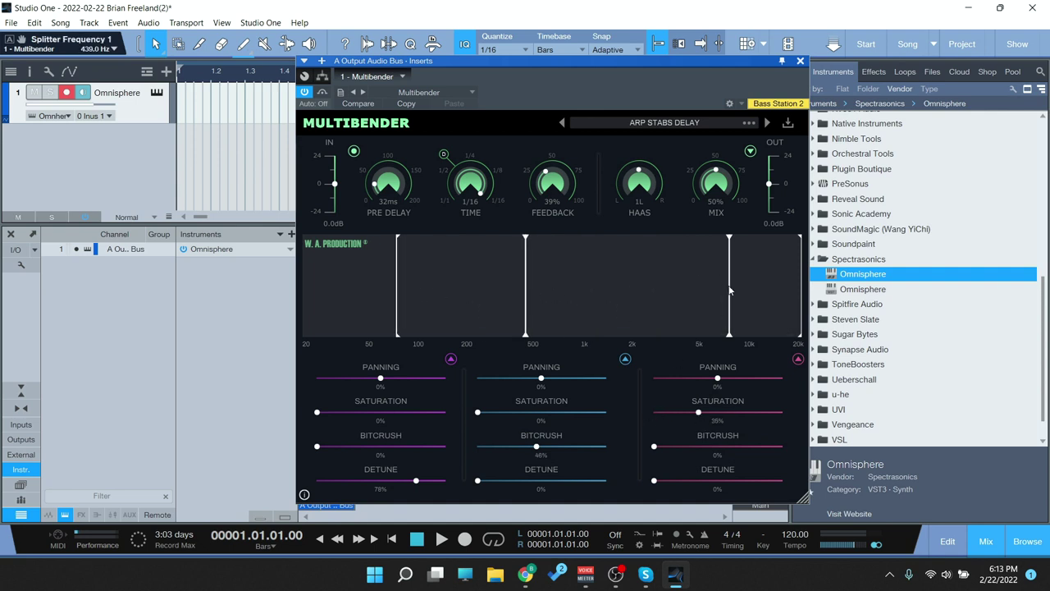
{"action": "left_click_drag", "start_coordinate": [729, 289], "coordinate": [654, 305]}
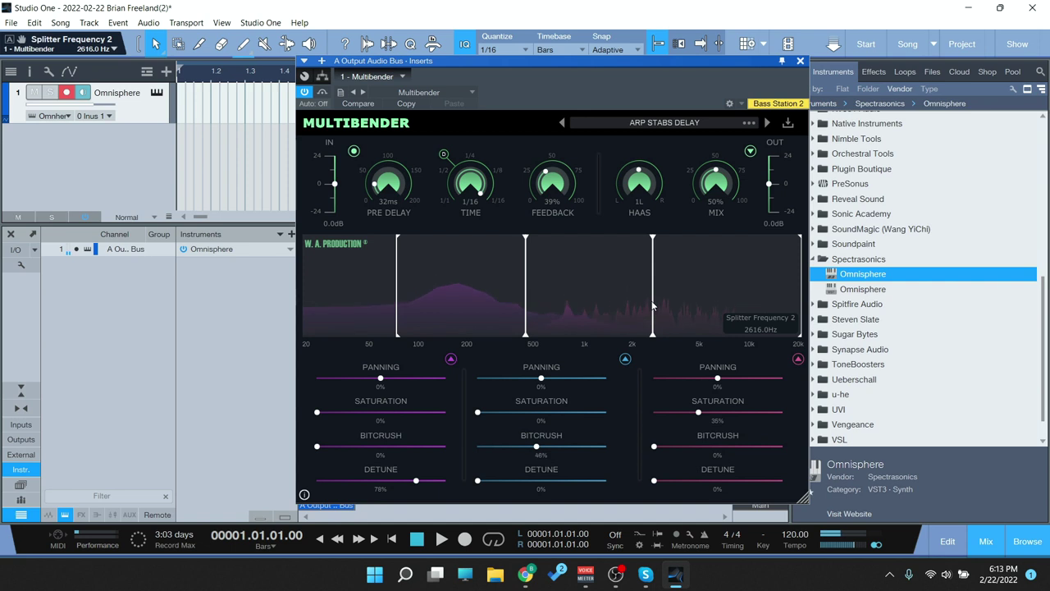
{"action": "left_click", "coordinate": [467, 270]}
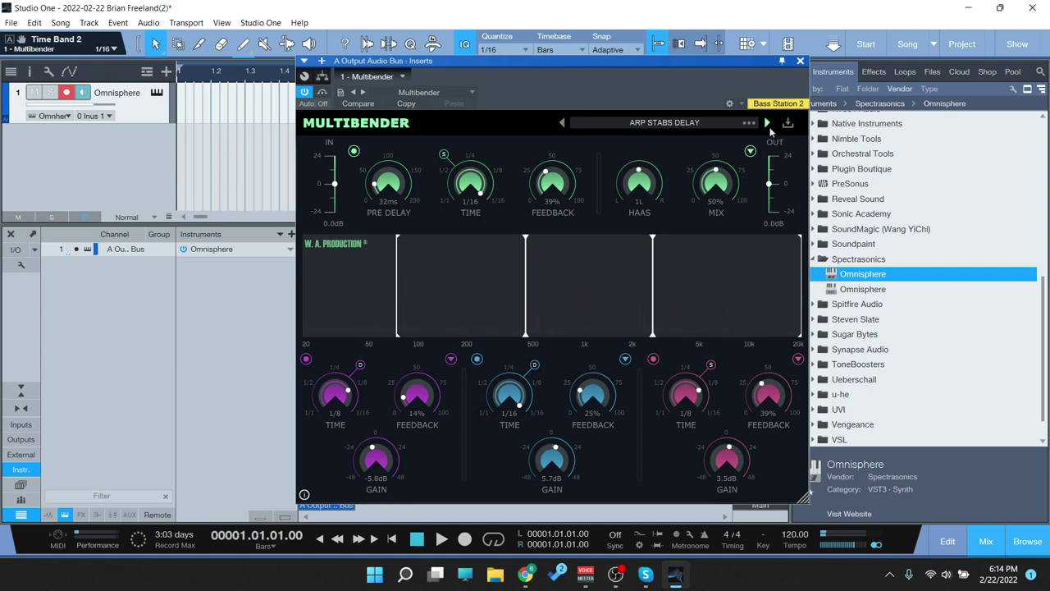
Audition the Multibender presets Analog Pianos Delay, Analog Pianos Dotted Delay and Background Synths, and close the effect window
{"action": "left_click", "coordinate": [707, 123]}
{"action": "scroll", "coordinate": [706, 336], "scroll_direction": "down", "scroll_amount": 5}
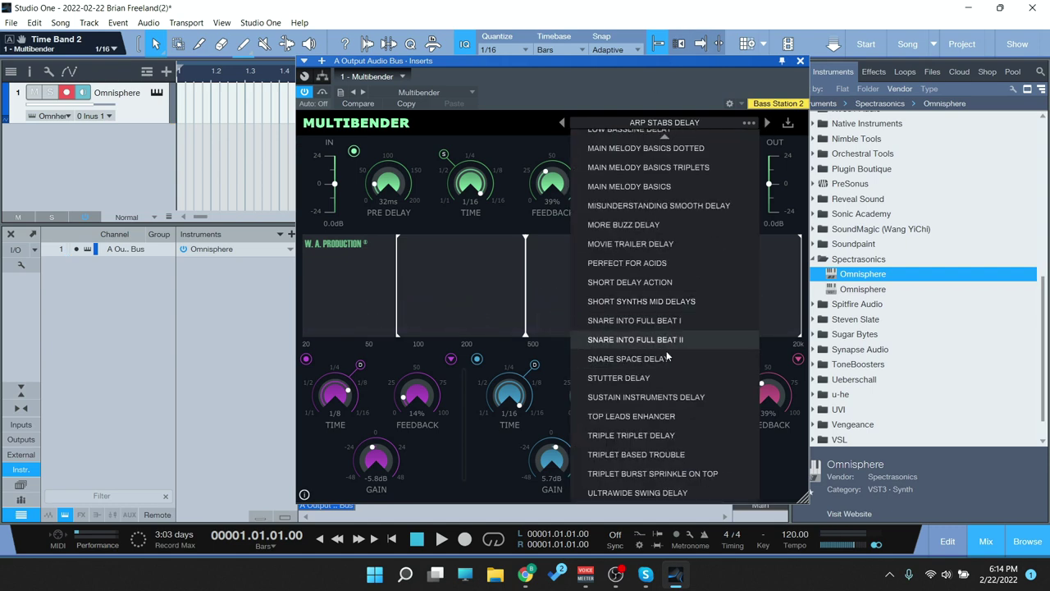
{"action": "scroll", "coordinate": [701, 328], "scroll_direction": "up", "scroll_amount": 5}
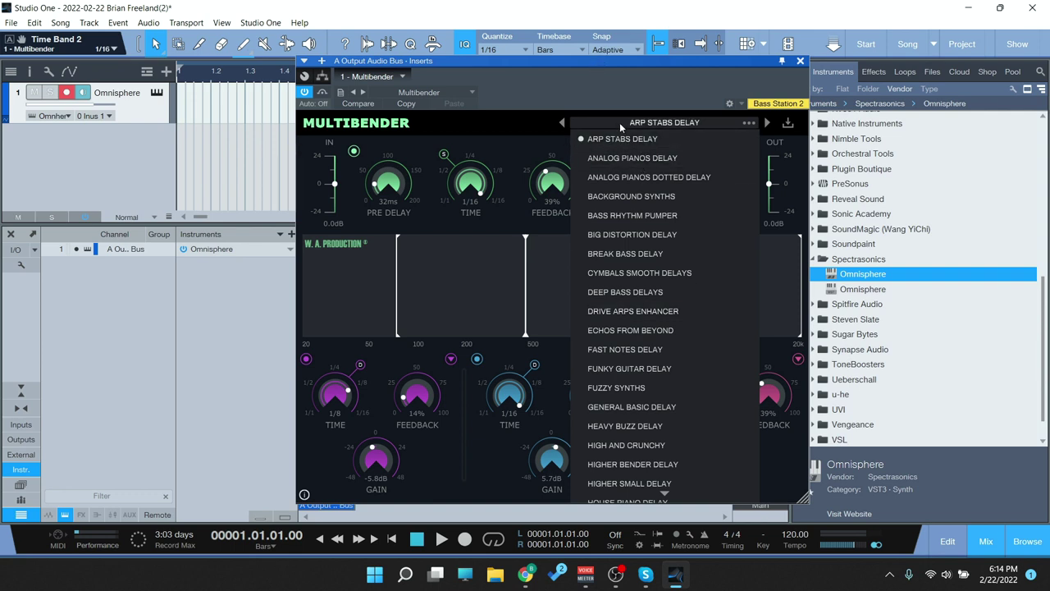
{"action": "left_click", "coordinate": [640, 159]}
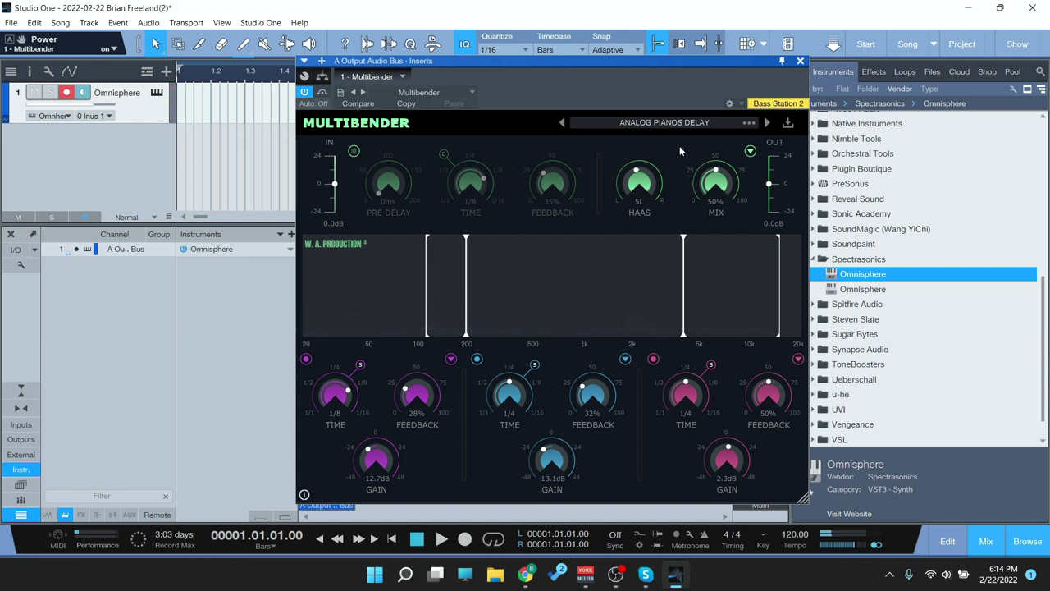
{"action": "left_click", "coordinate": [768, 121]}
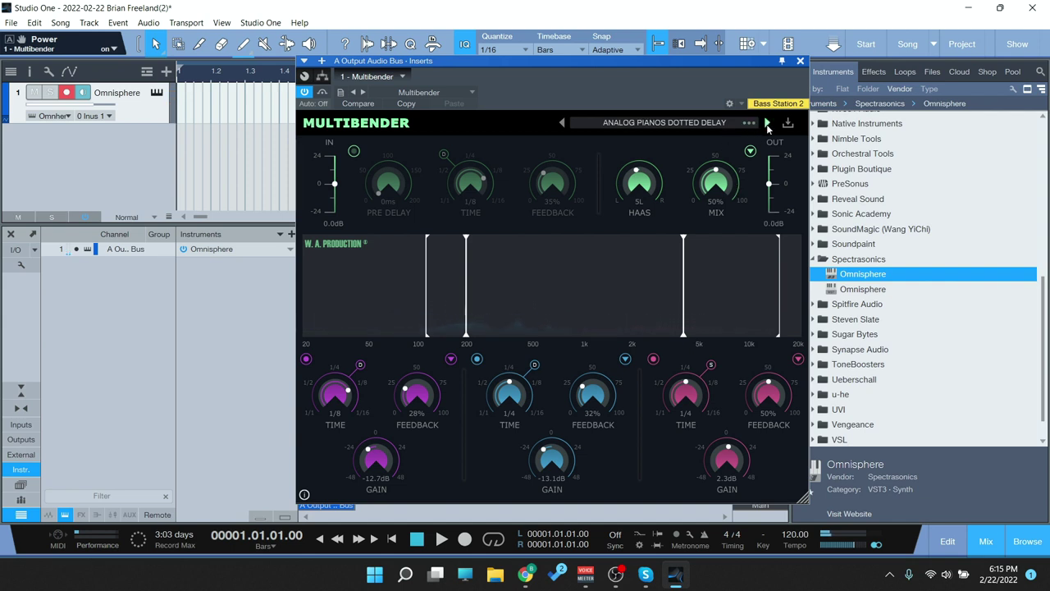
{"action": "left_click", "coordinate": [767, 123]}
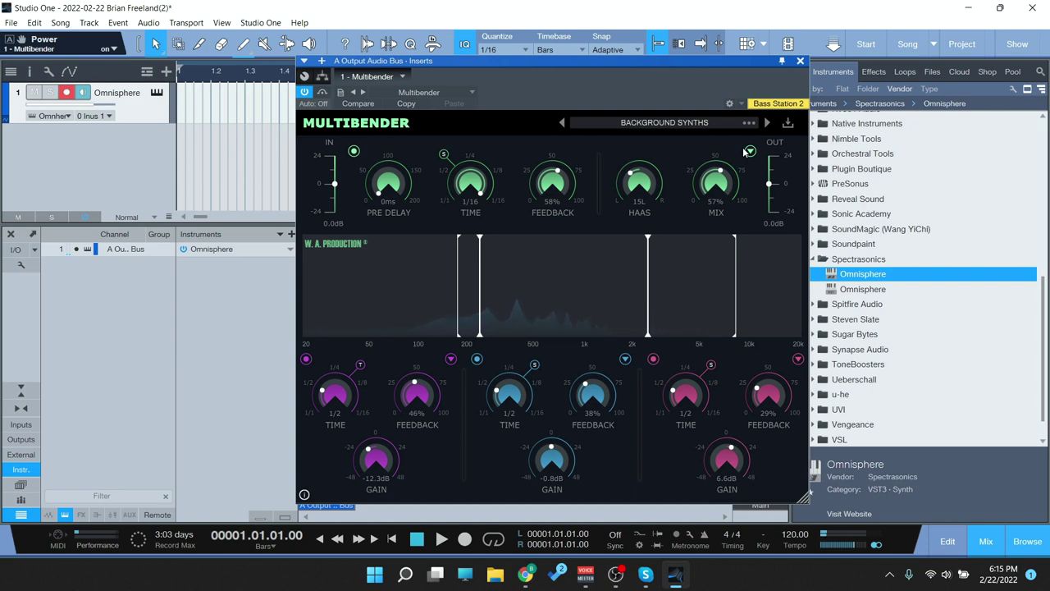
{"action": "left_click", "coordinate": [800, 64]}
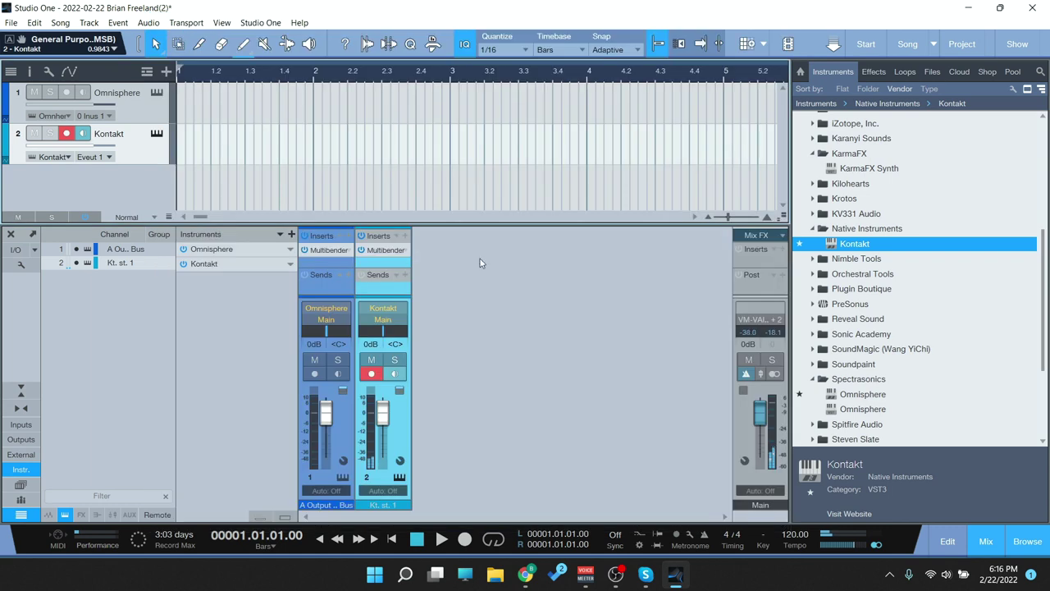
Open the Multibender insert on the Kontakt channel and switch its preset to More Buzz Delay
{"action": "left_click", "coordinate": [780, 17]}
{"action": "left_click", "coordinate": [360, 249]}
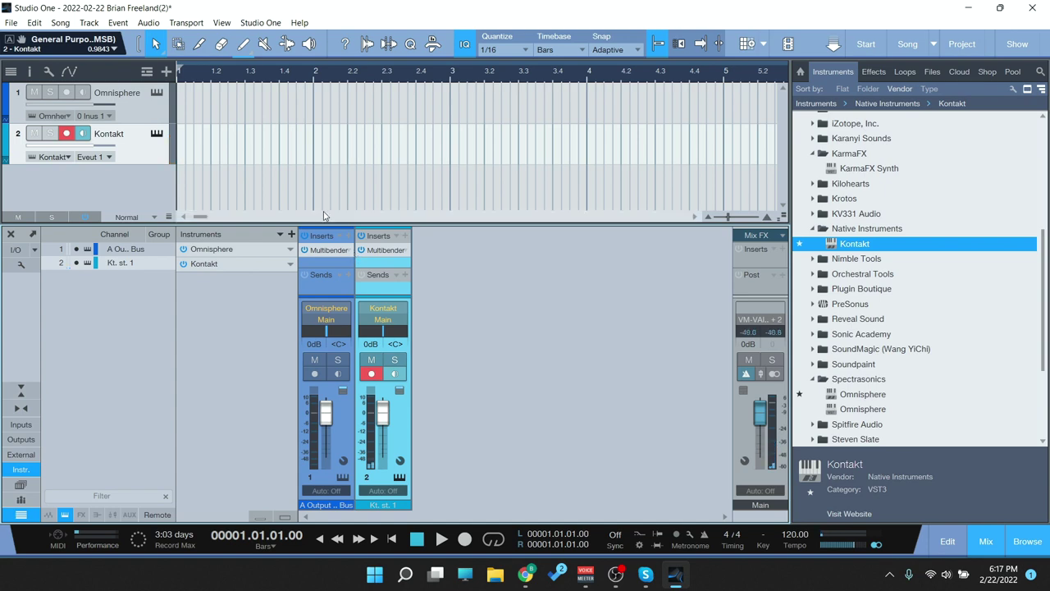
{"action": "left_click", "coordinate": [373, 250]}
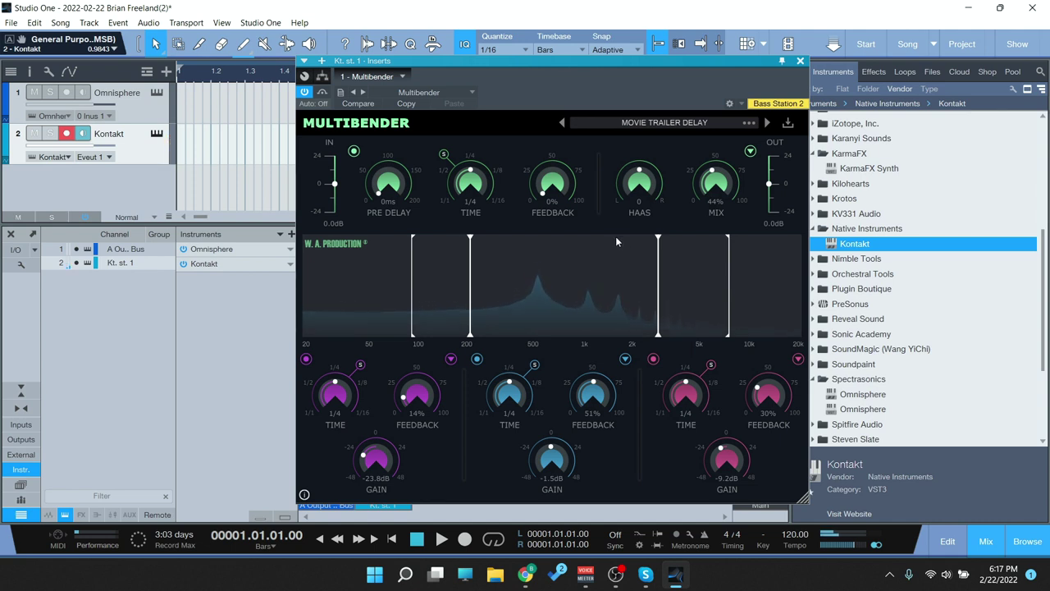
{"action": "left_click", "coordinate": [561, 124]}
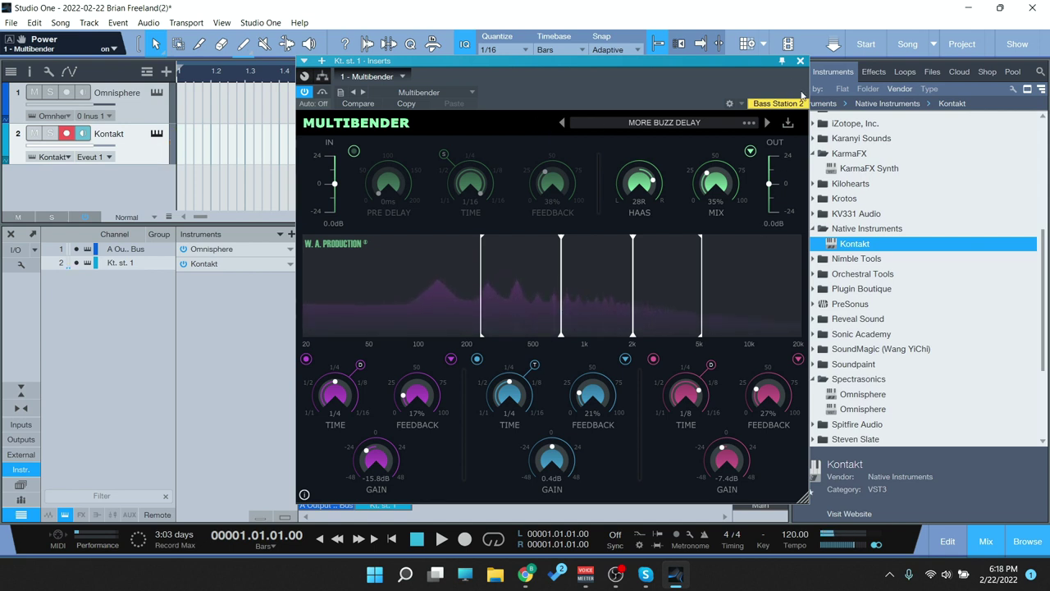
Duplicate the Kontakt track with its own instrument and try other Multibender presets on the copy, including Main Melody Basics
{"action": "key", "text": "shift+d"}
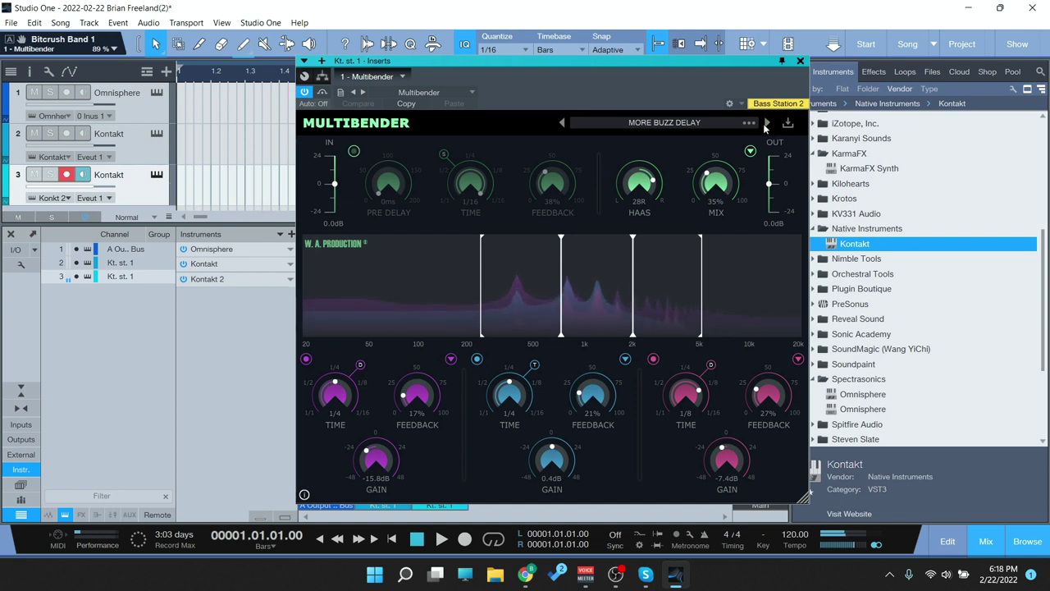
{"action": "left_click", "coordinate": [653, 123]}
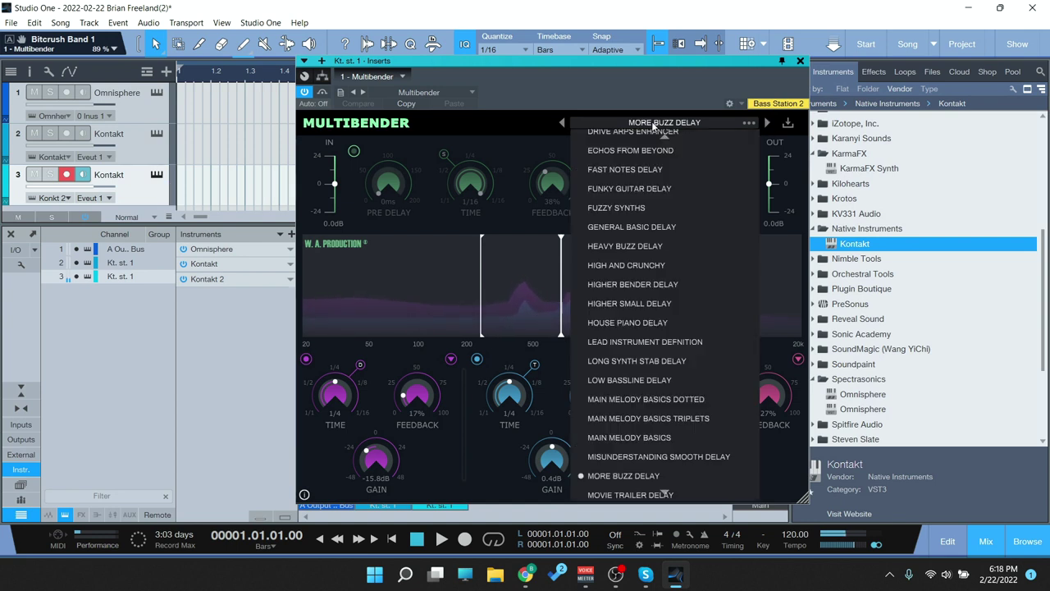
{"action": "scroll", "coordinate": [686, 402], "scroll_direction": "down", "scroll_amount": 4}
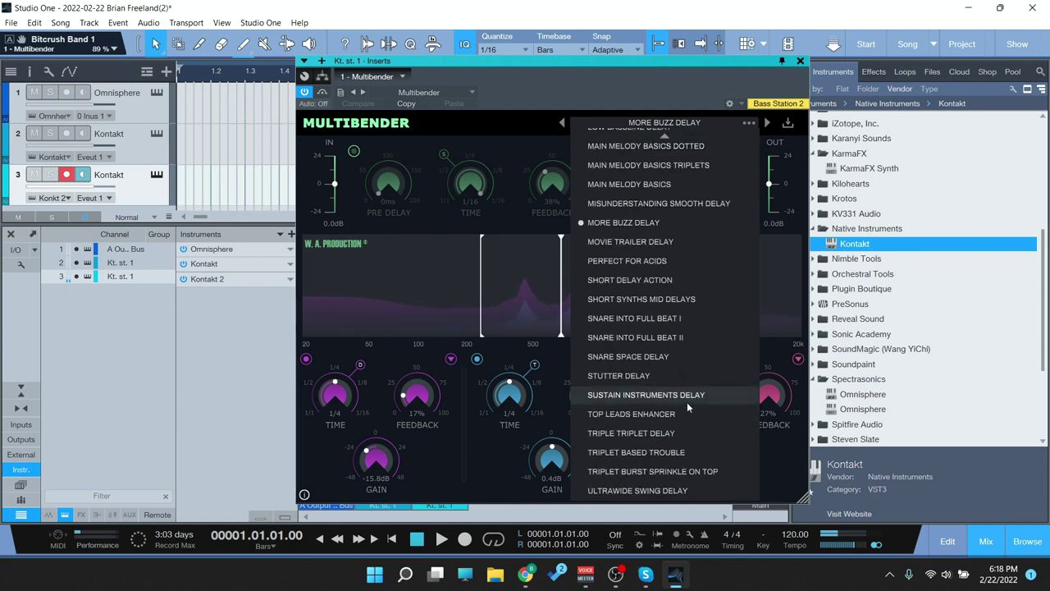
{"action": "left_click", "coordinate": [674, 279]}
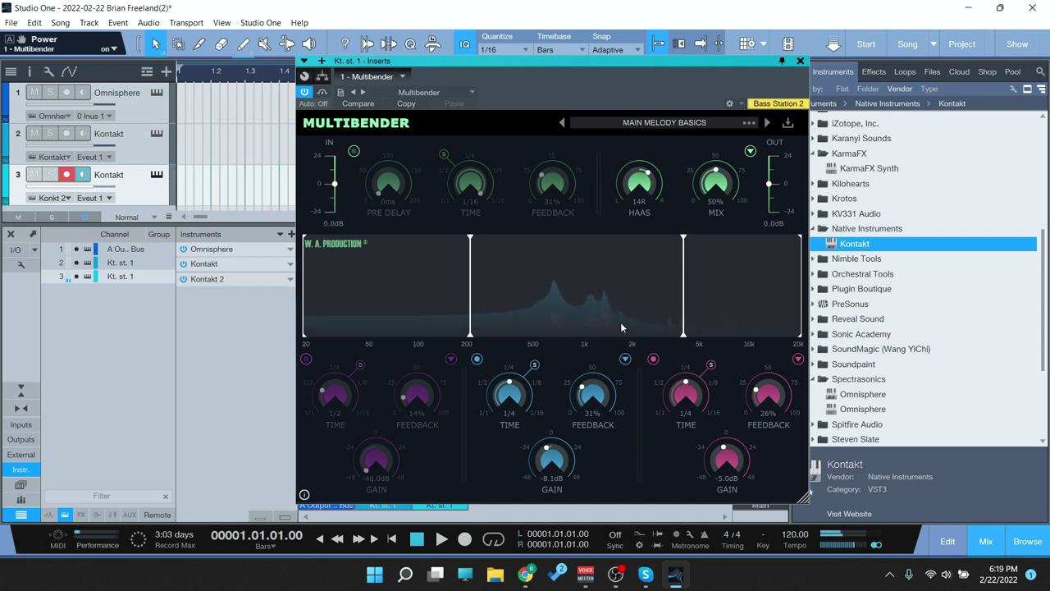
{"action": "left_click", "coordinate": [768, 123]}
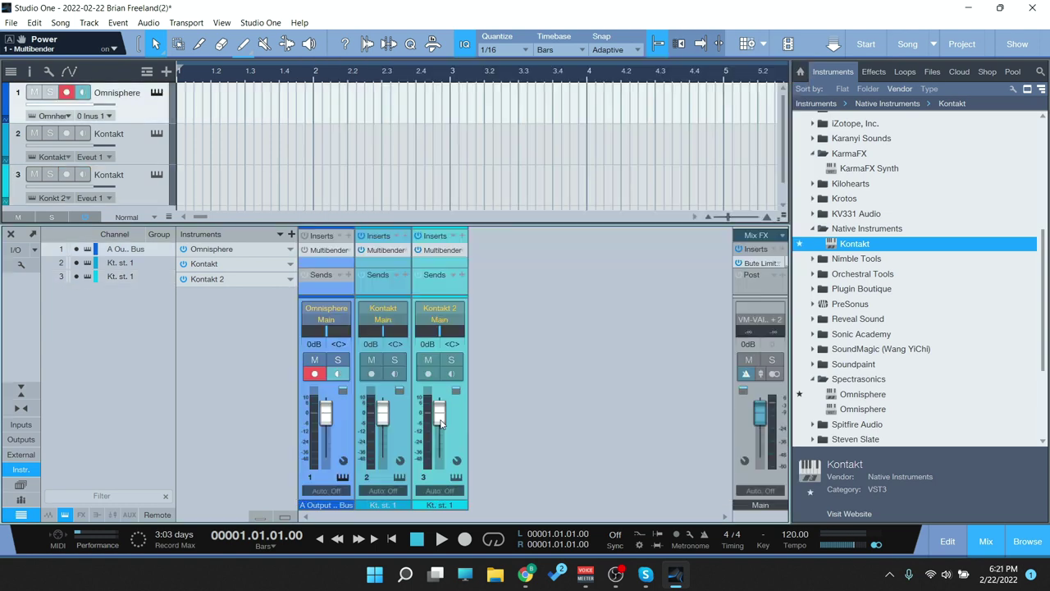
Set the Omnisphere channel's volume to -4.4 dB and check the patch loaded in its instrument window
{"action": "left_click_drag", "start_coordinate": [328, 417], "coordinate": [328, 430]}
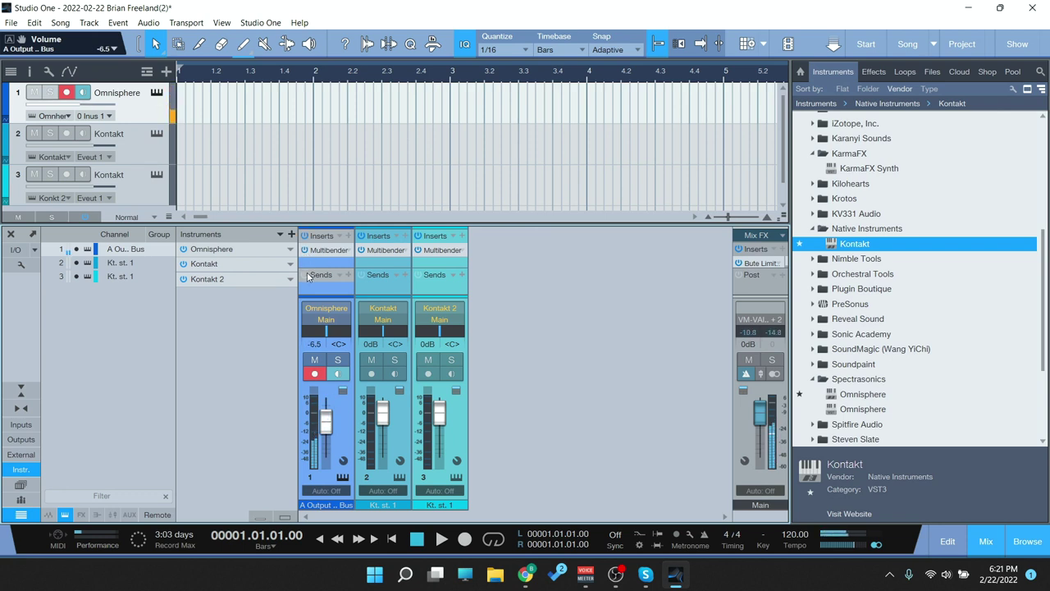
{"action": "left_click_drag", "start_coordinate": [328, 429], "coordinate": [325, 423]}
{"action": "left_click", "coordinate": [157, 93]}
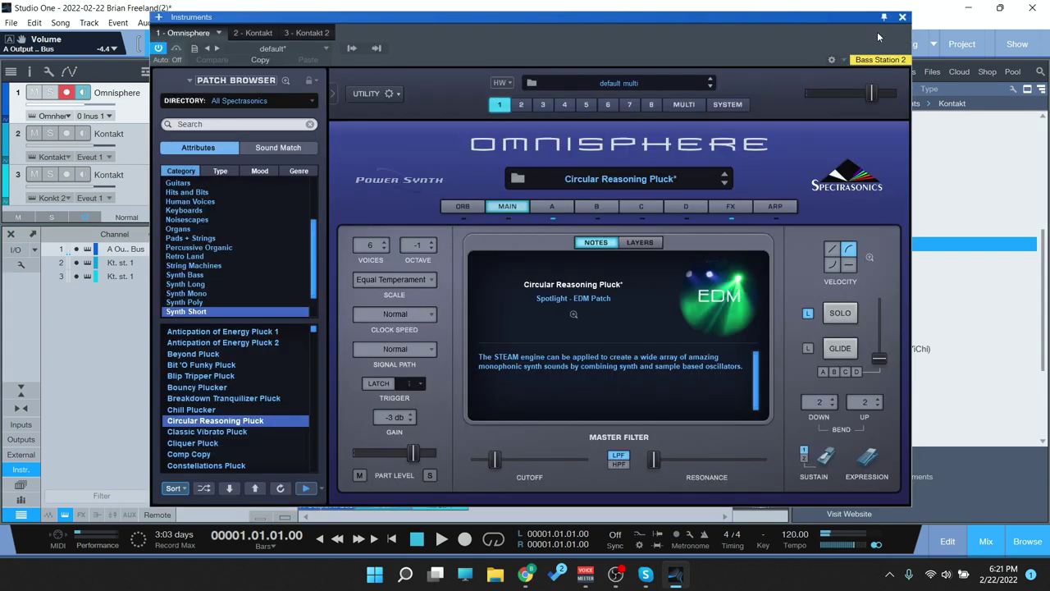
{"action": "left_click", "coordinate": [901, 17]}
Audition the presets on the Omnisphere channel's Multibender from Cymbals Smooth Delays through Drive Arps Enhancer and Echos From Beyond to Fast Notes Delay
{"action": "double_click", "coordinate": [324, 250]}
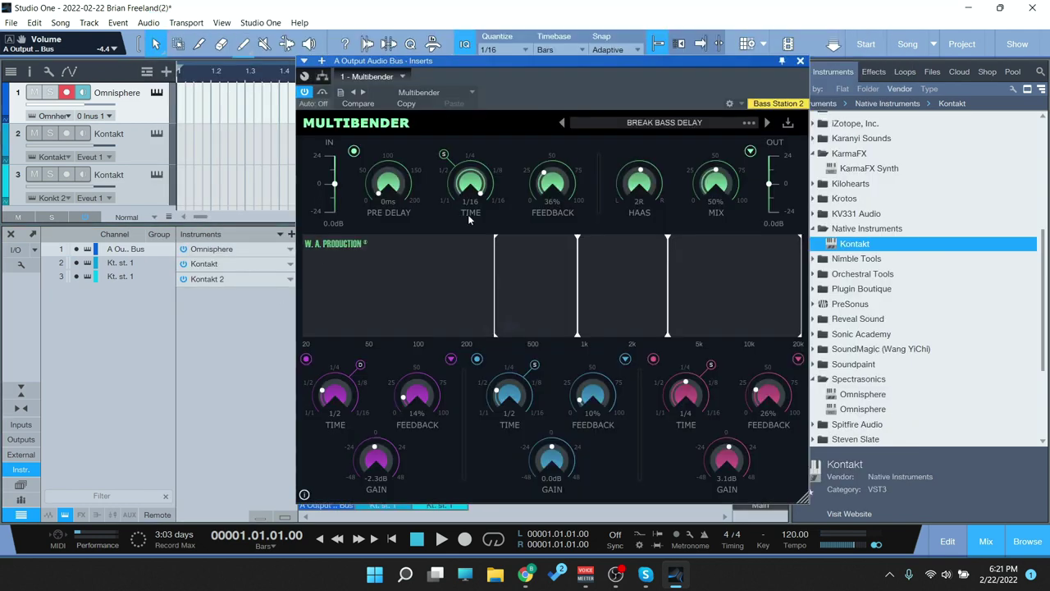
{"action": "left_click", "coordinate": [767, 123]}
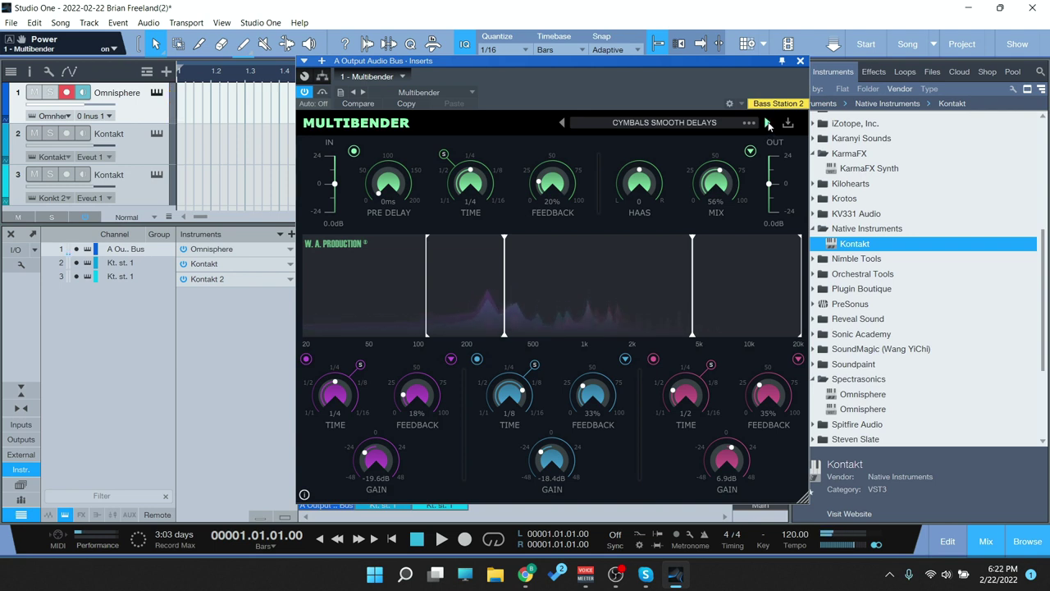
{"action": "left_click", "coordinate": [767, 123]}
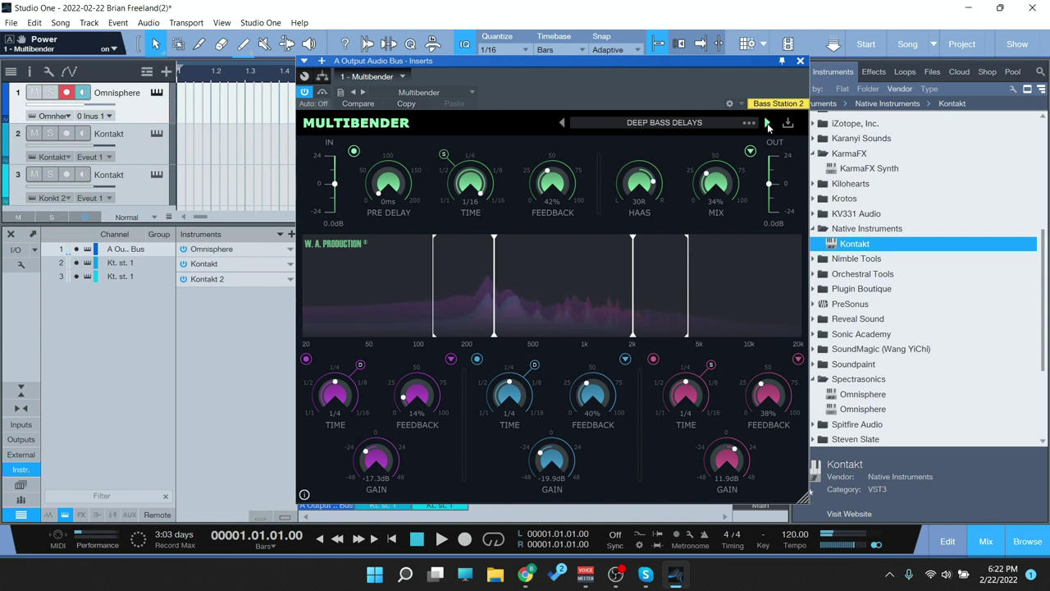
{"action": "left_click", "coordinate": [768, 123]}
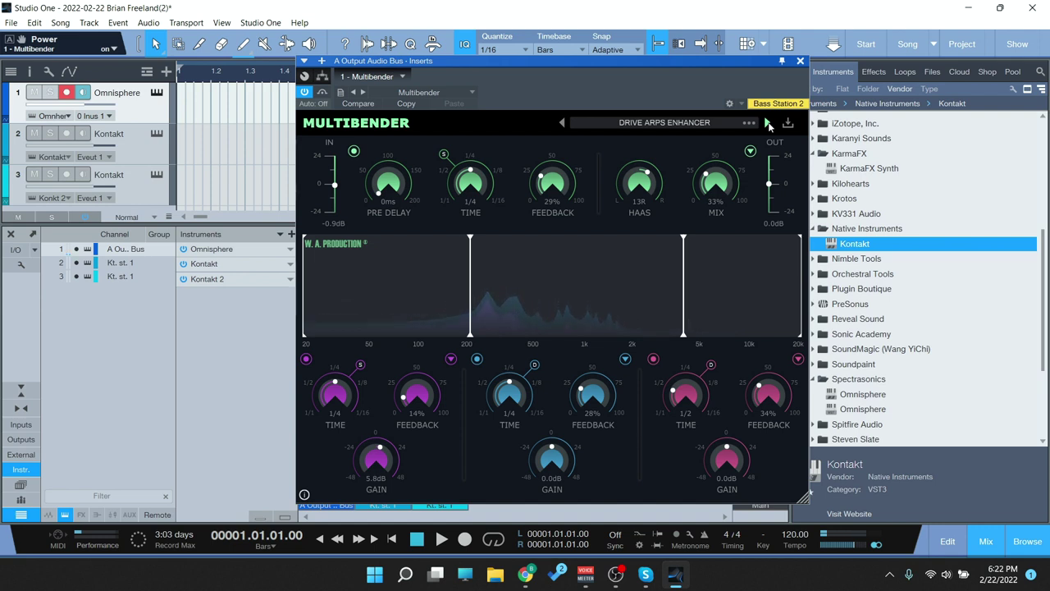
{"action": "left_click", "coordinate": [769, 124]}
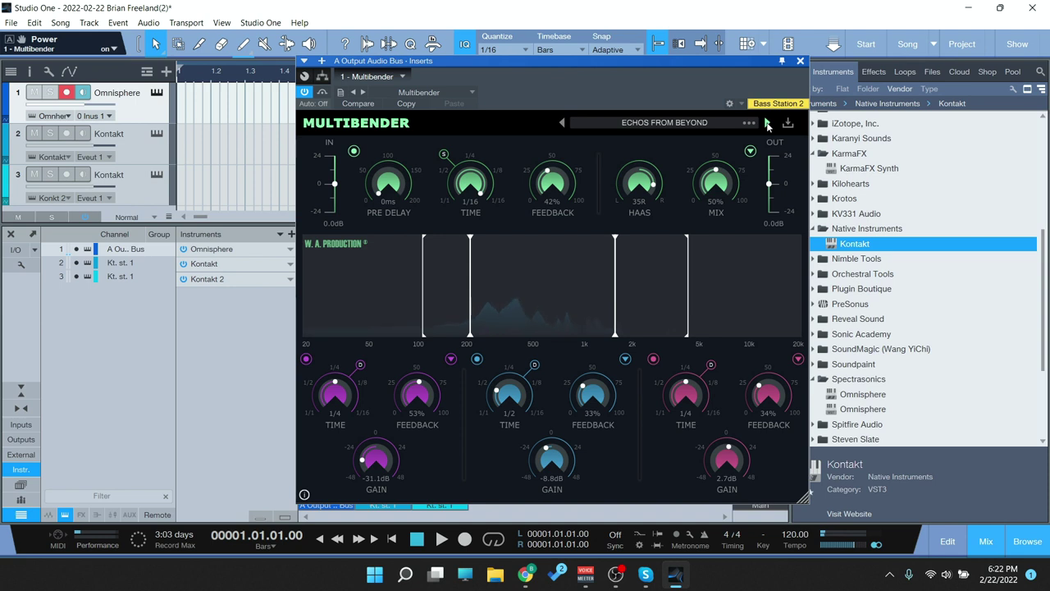
{"action": "left_click", "coordinate": [767, 123]}
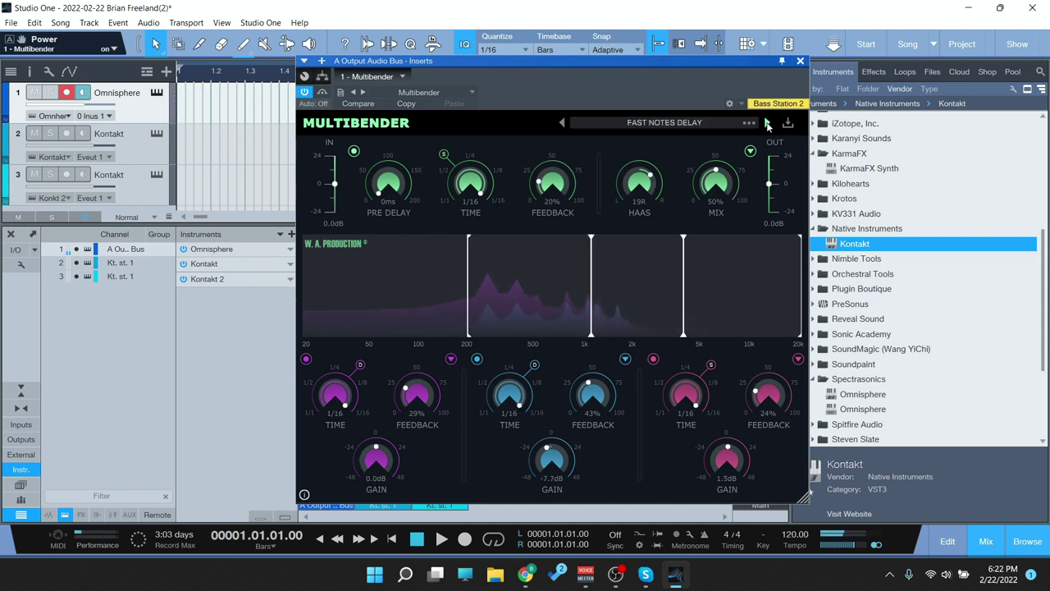
Audition the Omnisphere channel's Multibender presets from Funky Guitar Delay through General Basic Delay and House Piano Delay, ending on Lead Instrument Defnition
{"action": "left_click", "coordinate": [767, 123]}
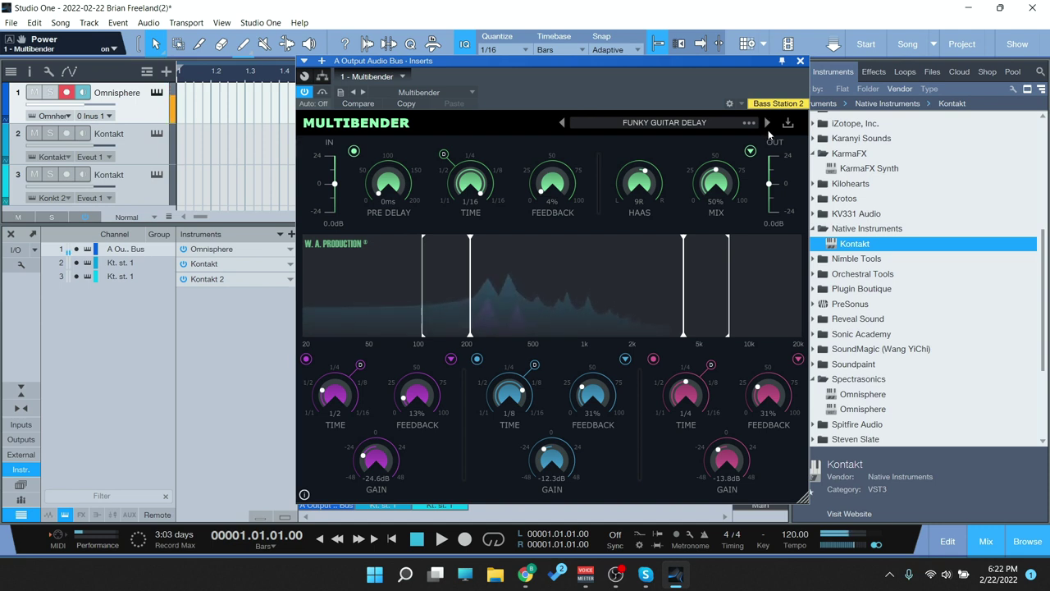
{"action": "left_click", "coordinate": [768, 124]}
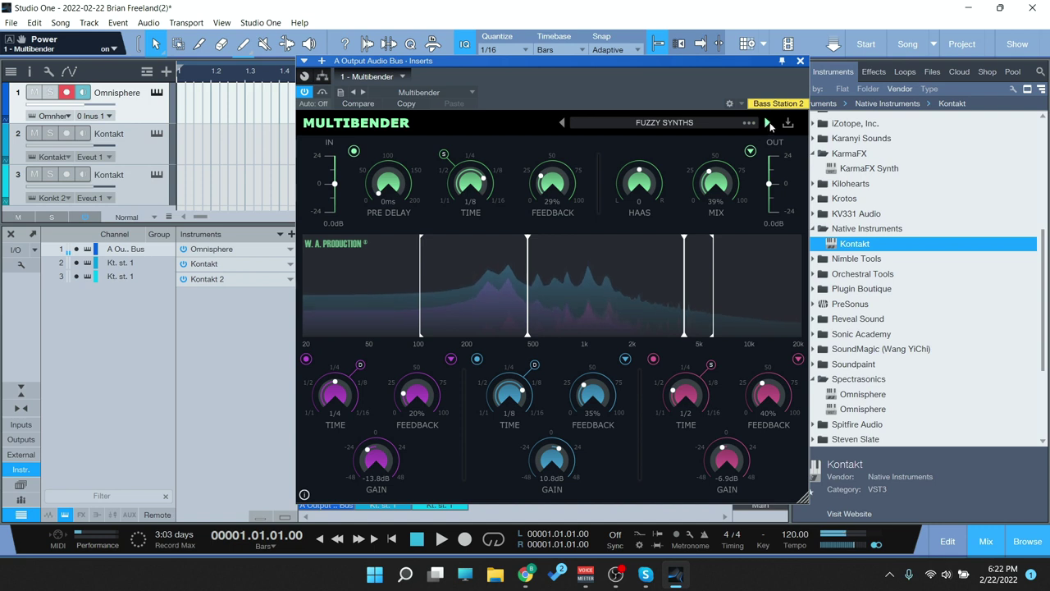
{"action": "left_click", "coordinate": [768, 123]}
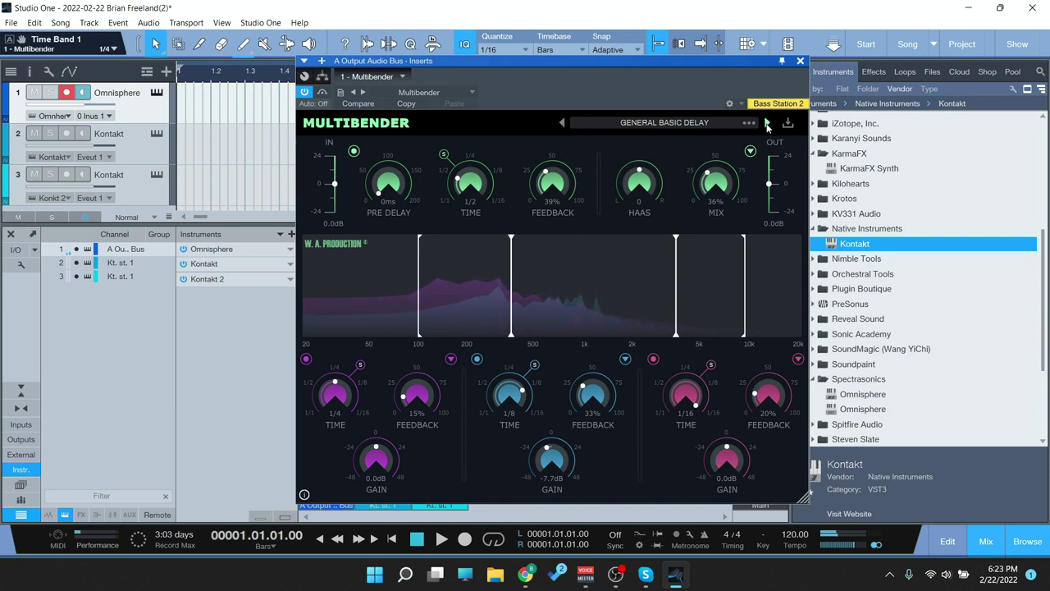
{"action": "left_click", "coordinate": [766, 123]}
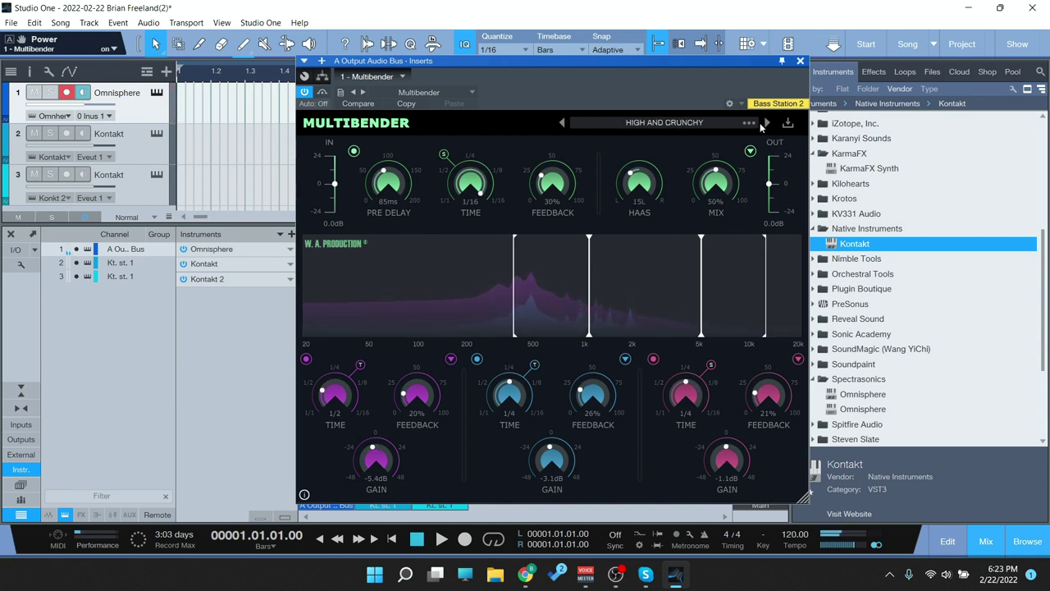
{"action": "left_click", "coordinate": [767, 123]}
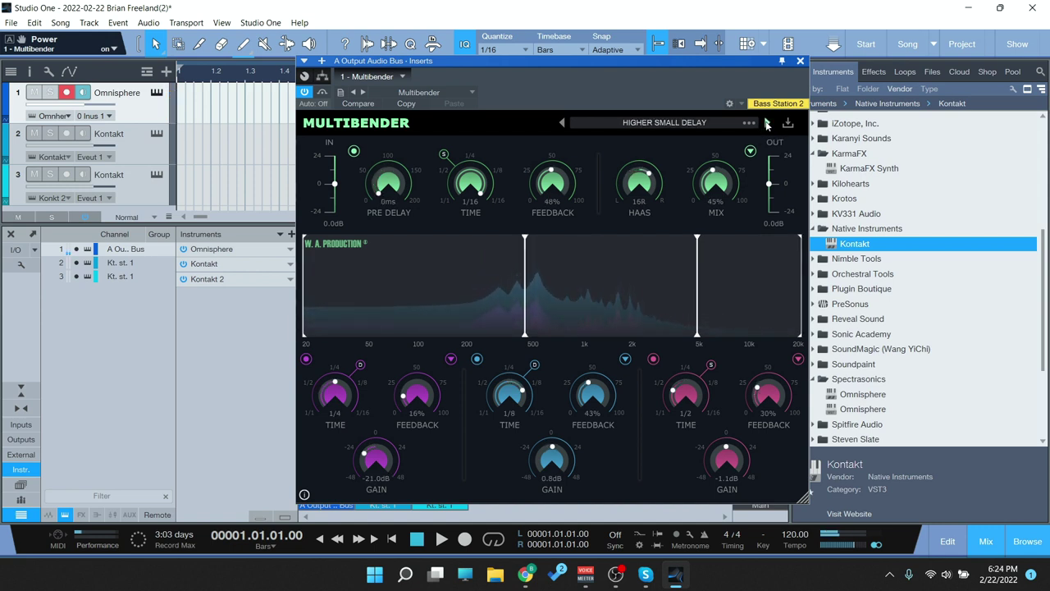
{"action": "left_click", "coordinate": [767, 123]}
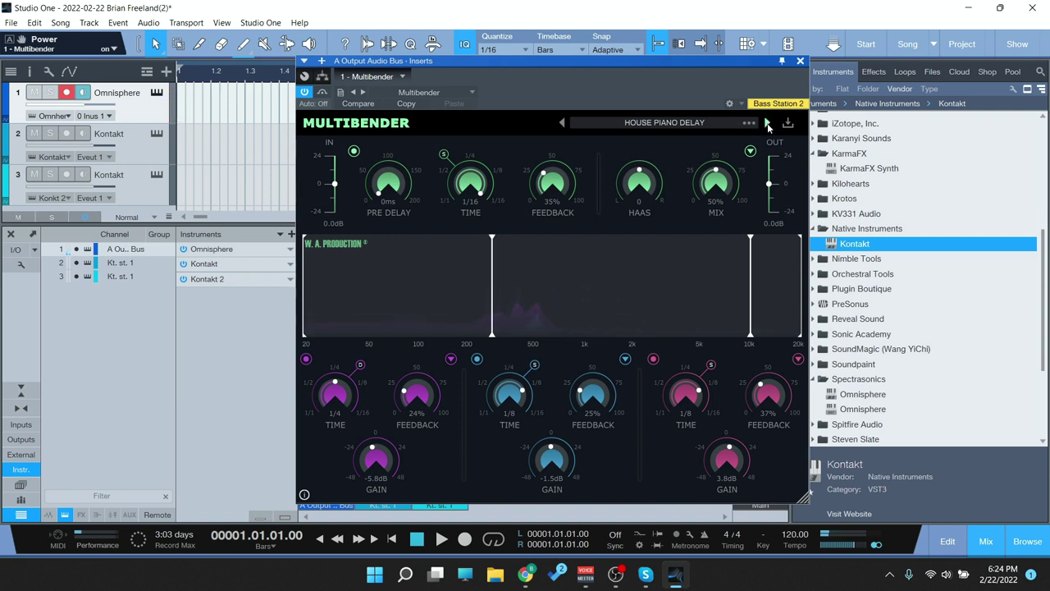
{"action": "left_click", "coordinate": [767, 123]}
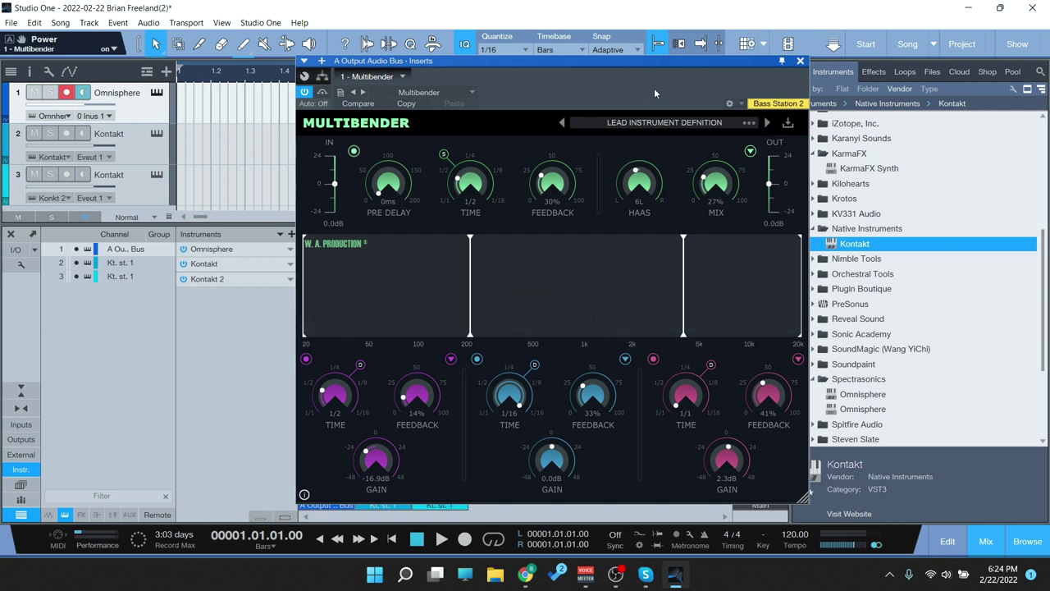
Shift the Multibender window slightly aside and switch all three bands to their advanced panning, saturation, bitcrush and detune controls
{"action": "scroll", "coordinate": [195, 136], "scroll_direction": "down", "scroll_amount": 1}
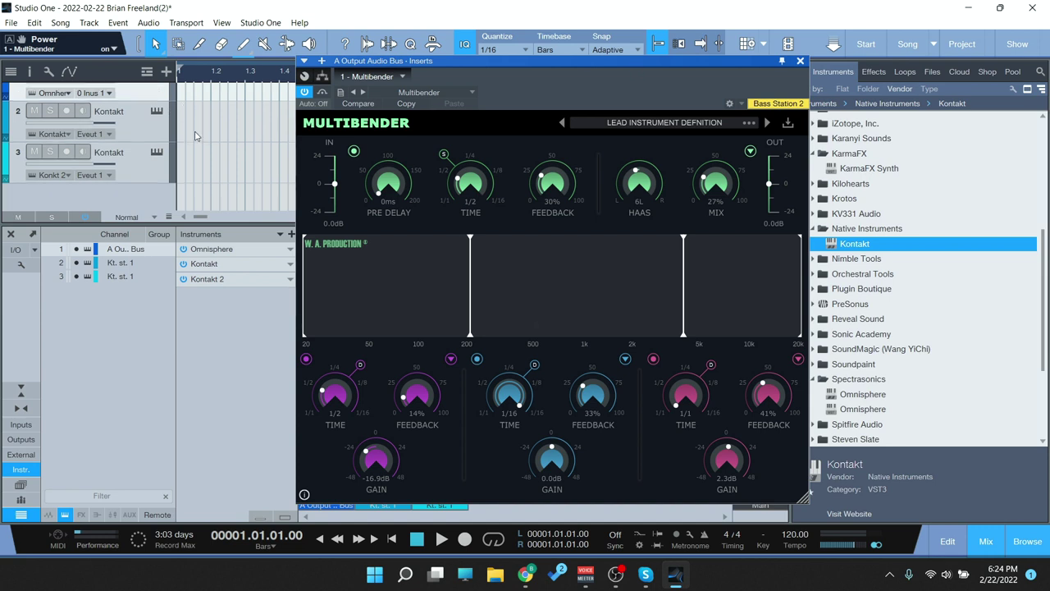
{"action": "scroll", "coordinate": [195, 136], "scroll_direction": "up", "scroll_amount": 1}
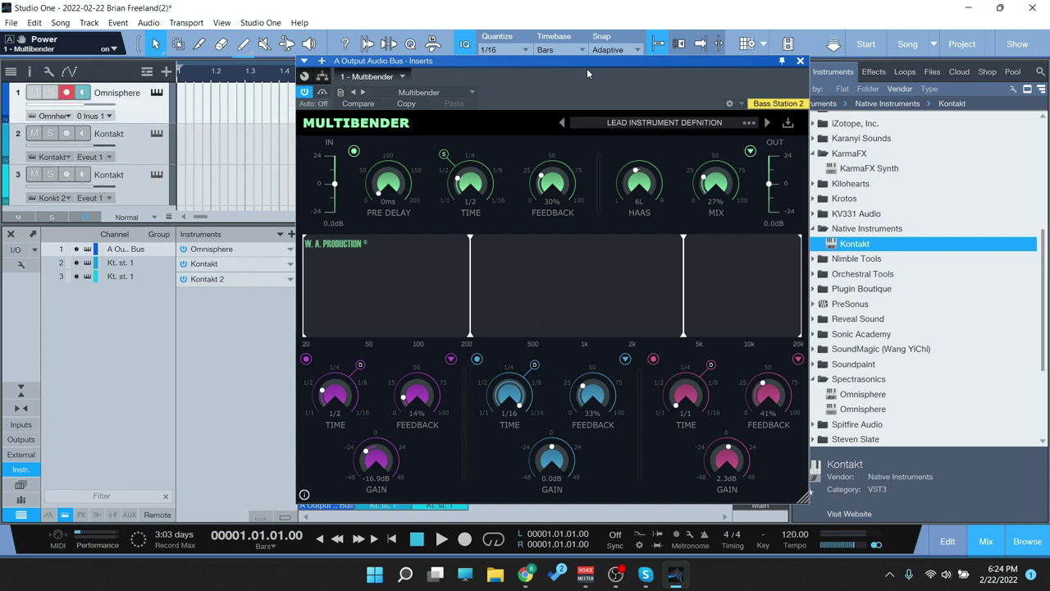
{"action": "left_click_drag", "start_coordinate": [587, 73], "coordinate": [557, 64]}
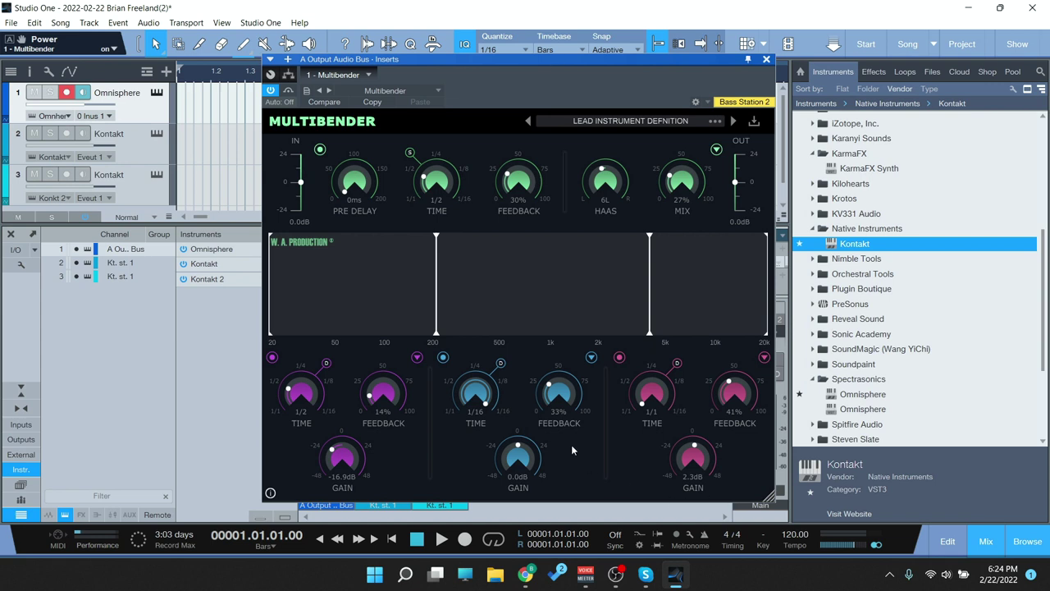
{"action": "left_click", "coordinate": [417, 358]}
{"action": "left_click", "coordinate": [594, 359]}
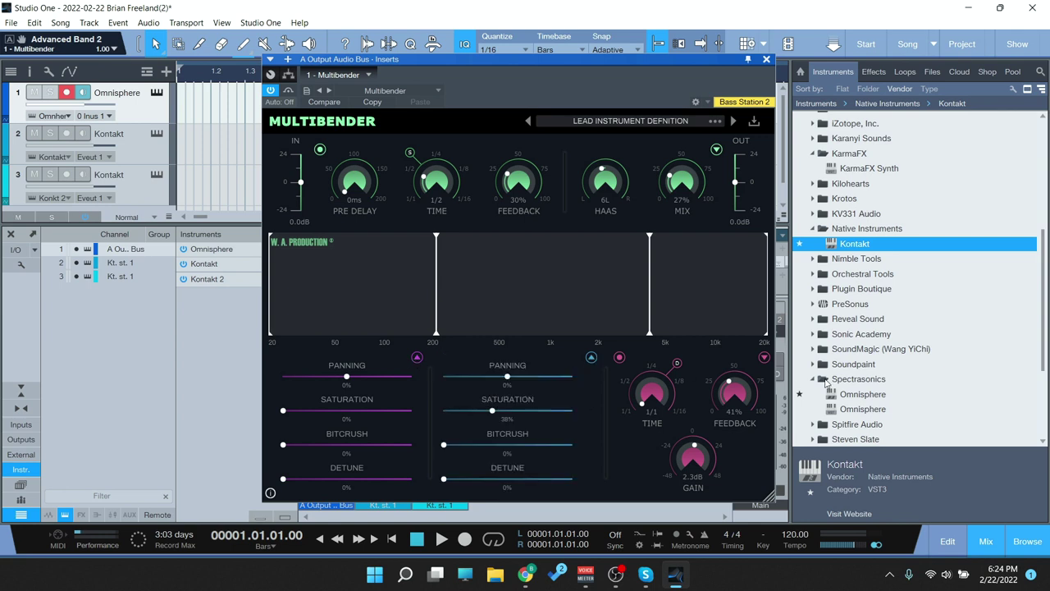
{"action": "left_click", "coordinate": [763, 357]}
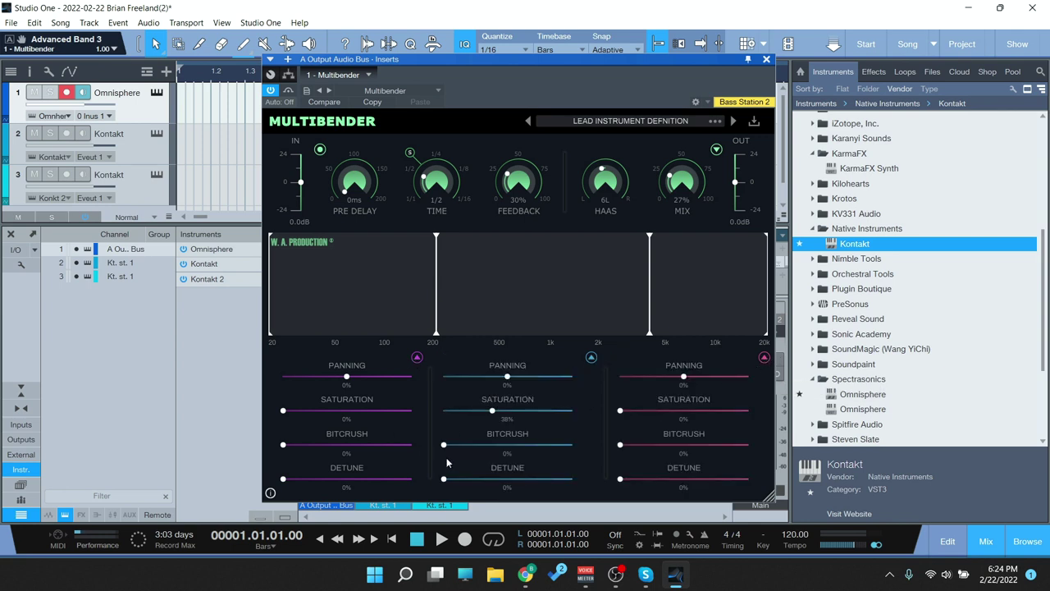